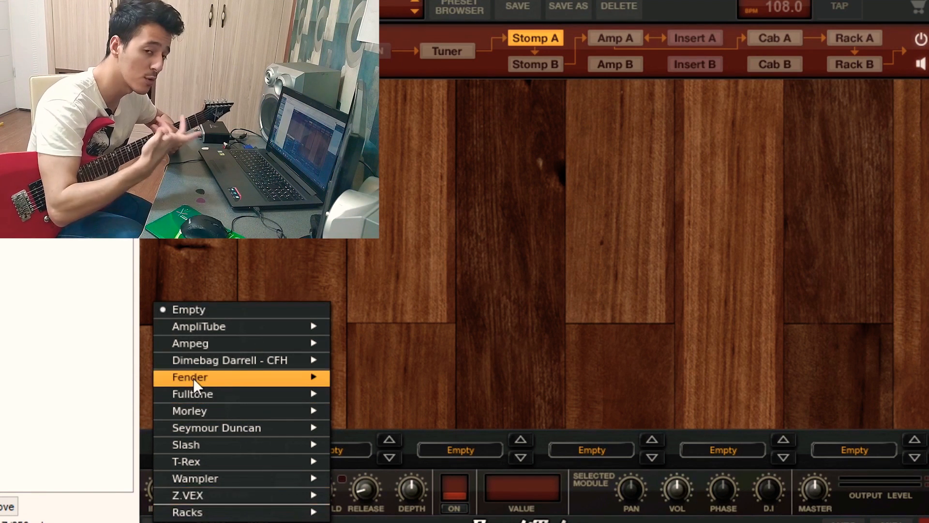
Load the AmpliTube OverScream distortion pedal into the first empty slot of Stomp A.
{"action": "left_click", "coordinate": [227, 332]}
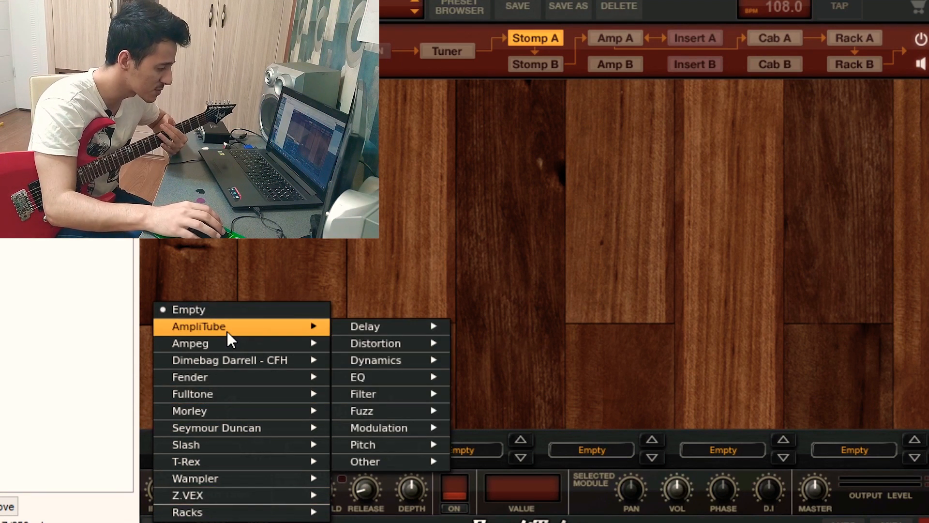
{"action": "left_click", "coordinate": [406, 350]}
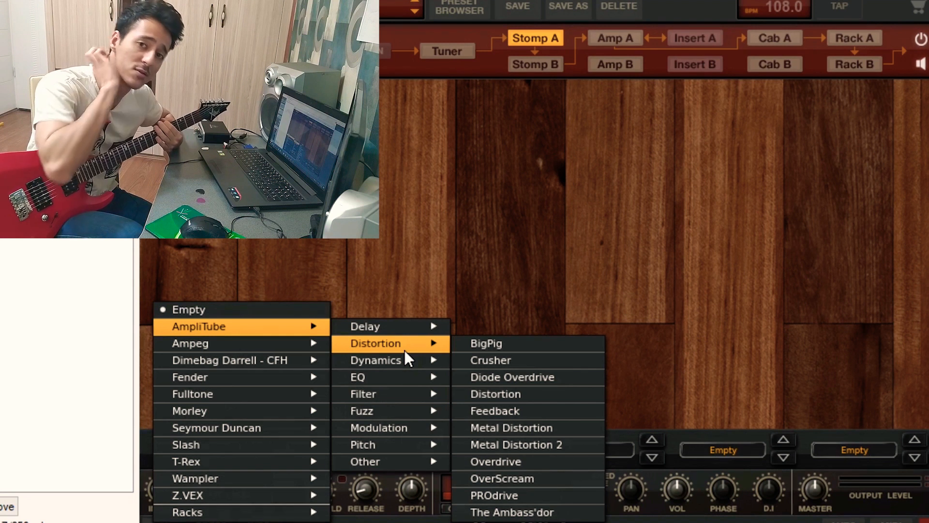
{"action": "left_click", "coordinate": [416, 340]}
{"action": "left_click", "coordinate": [414, 341]}
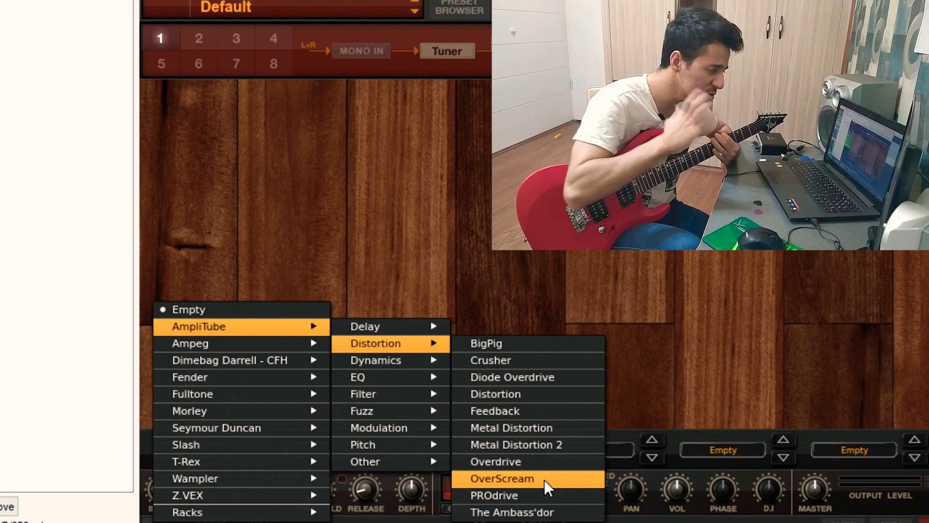
{"action": "left_click", "coordinate": [544, 480]}
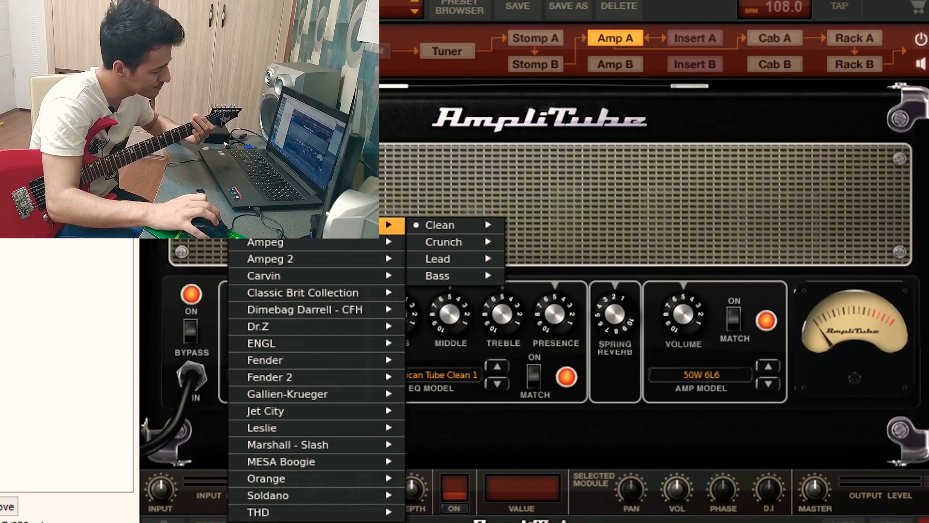
Replace the American Tube Clean 1 model in Amp A with the ENGL Powerball amp.
{"action": "left_click", "coordinate": [468, 441]}
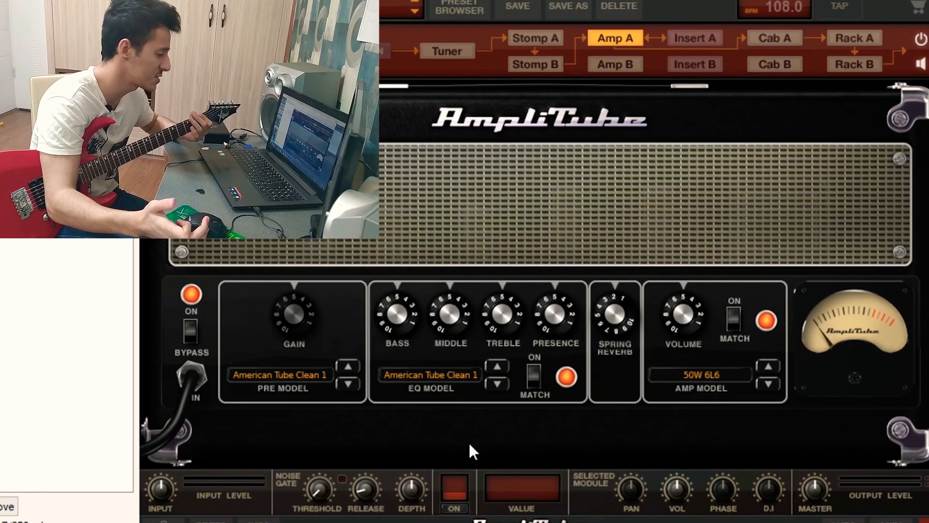
{"action": "left_click", "coordinate": [281, 373]}
{"action": "mouse_move", "coordinate": [299, 281]}
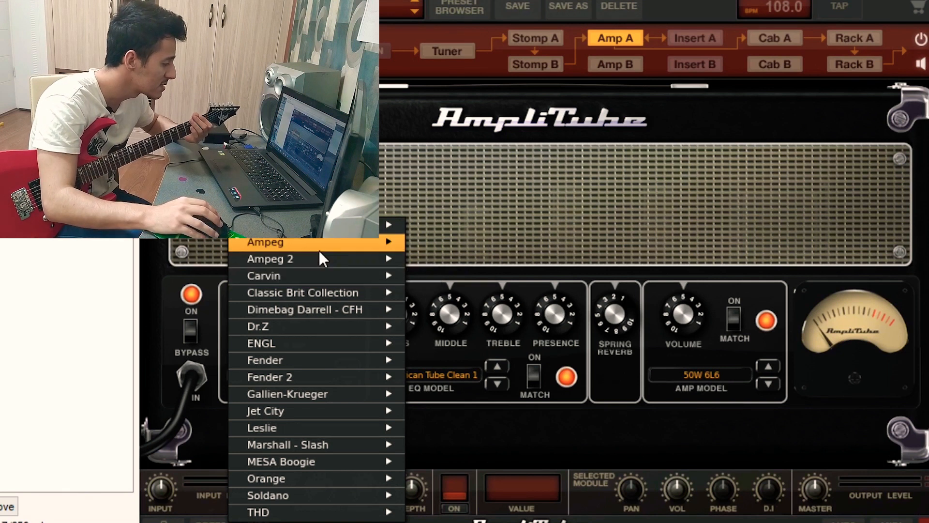
{"action": "mouse_move", "coordinate": [361, 339]}
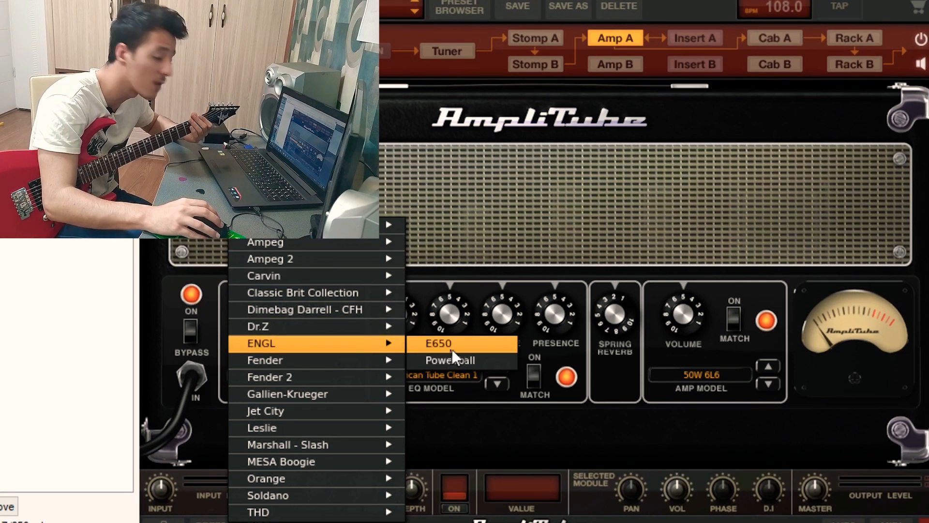
{"action": "left_click", "coordinate": [496, 359]}
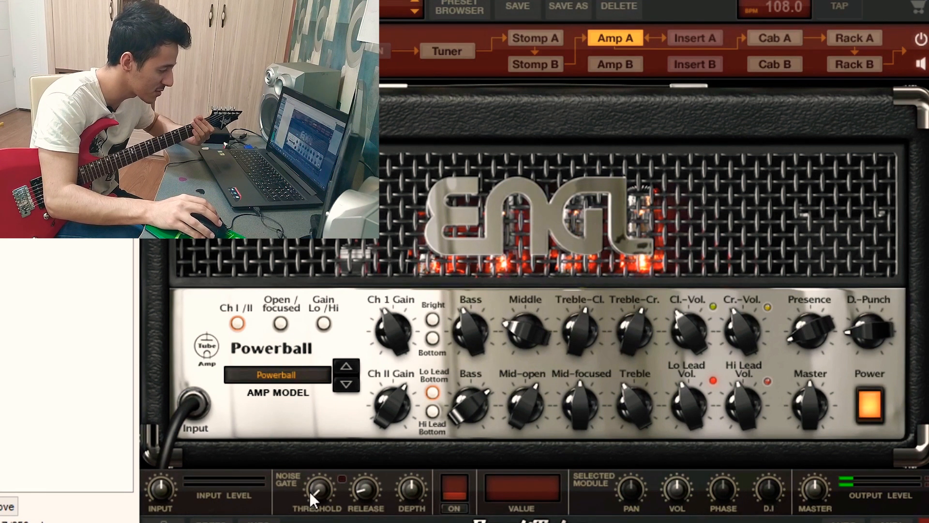
Set the noise gate threshold to -60.2 dB and switch the Powerball to channel II with high gain.
{"action": "mouse_move", "coordinate": [320, 492]}
{"action": "left_mouse_down"}
{"action": "mouse_move", "coordinate": [330, 447]}
{"action": "mouse_move", "coordinate": [321, 489]}
{"action": "left_mouse_up"}
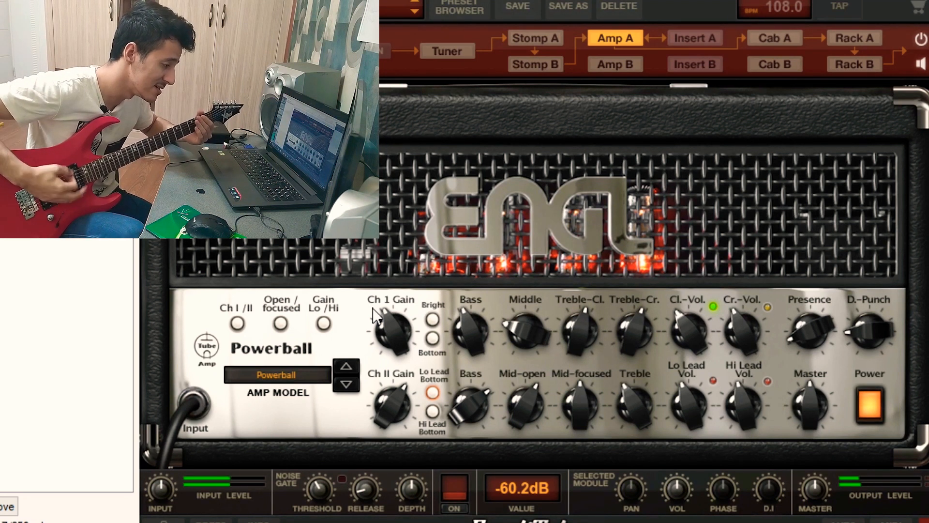
{"action": "left_click", "coordinate": [236, 322]}
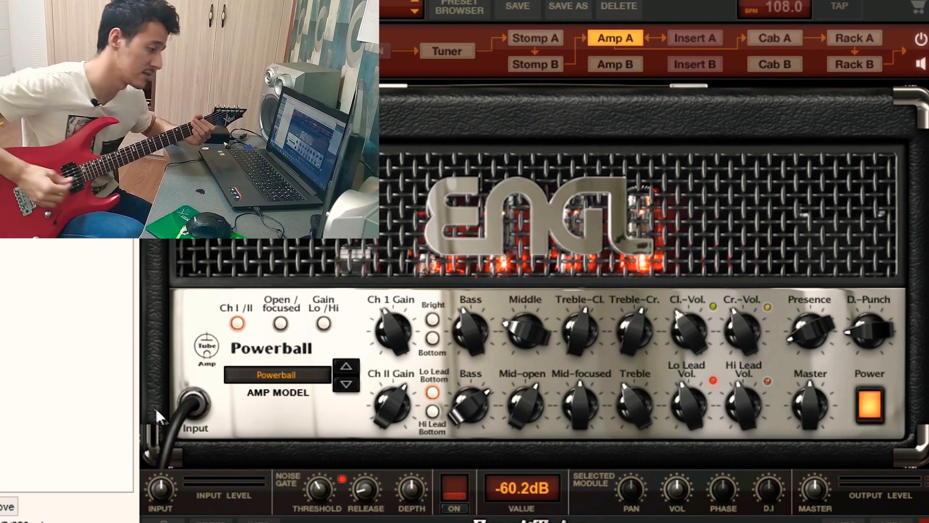
{"action": "left_click", "coordinate": [322, 331]}
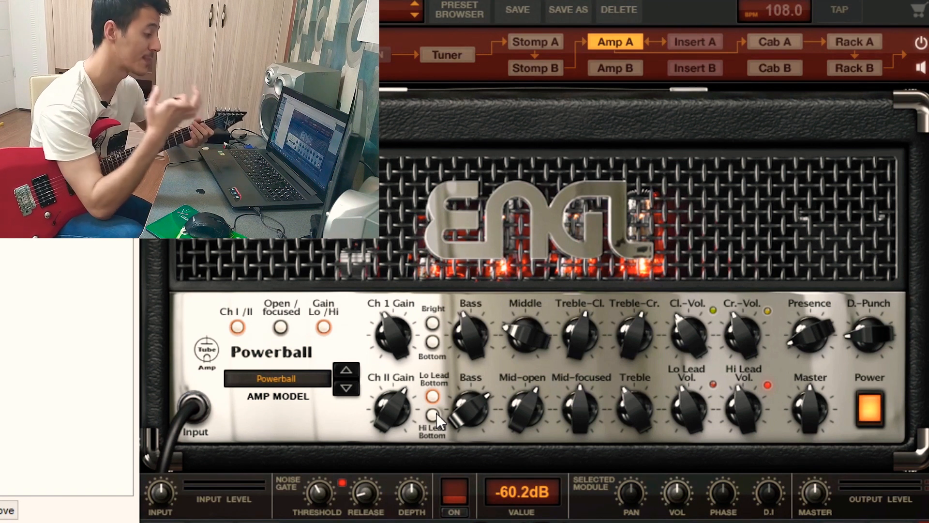
Set the channel II gain to 8.8 and adjust the channel II bass, trying both high and low settings.
{"action": "left_click_drag", "start_coordinate": [404, 414], "coordinate": [396, 418]}
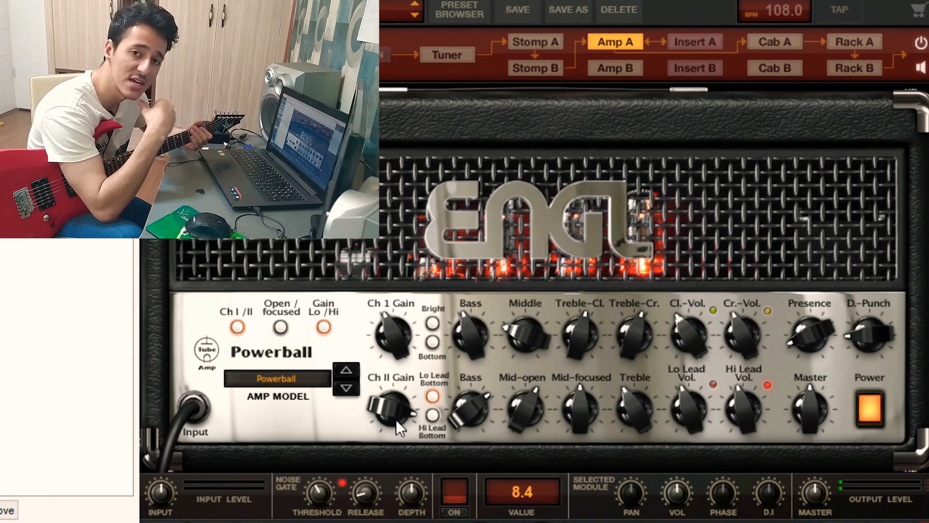
{"action": "mouse_move", "coordinate": [396, 422]}
{"action": "left_mouse_down"}
{"action": "mouse_move", "coordinate": [408, 411]}
{"action": "mouse_move", "coordinate": [400, 416]}
{"action": "left_mouse_up"}
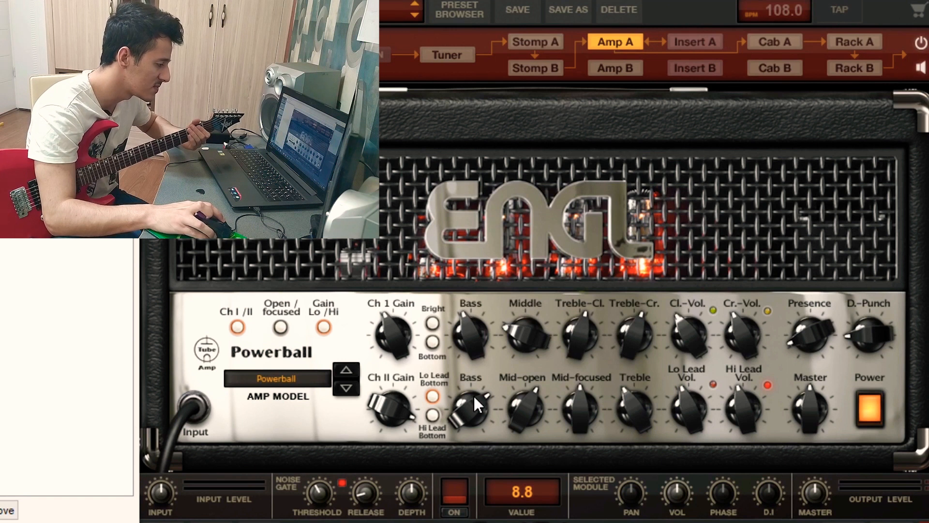
{"action": "left_click_drag", "start_coordinate": [474, 394], "coordinate": [460, 435]}
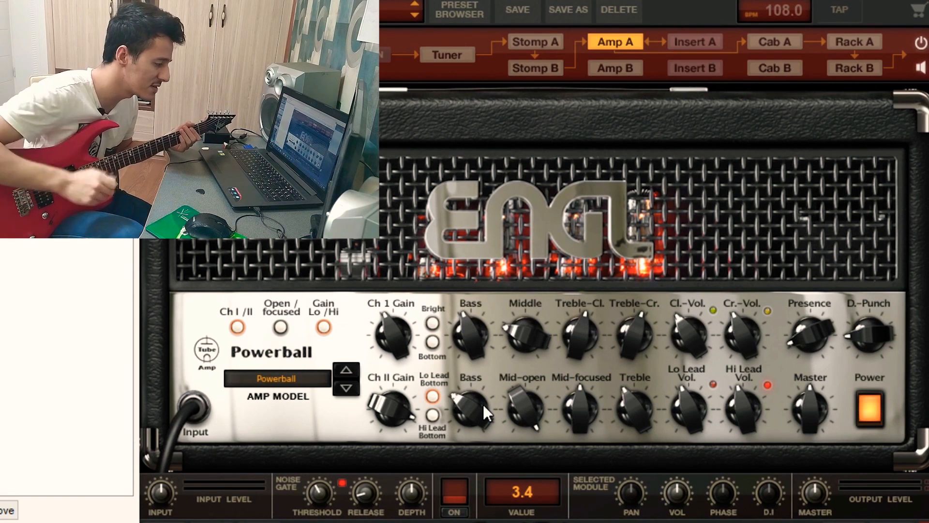
{"action": "left_click_drag", "start_coordinate": [482, 405], "coordinate": [451, 322]}
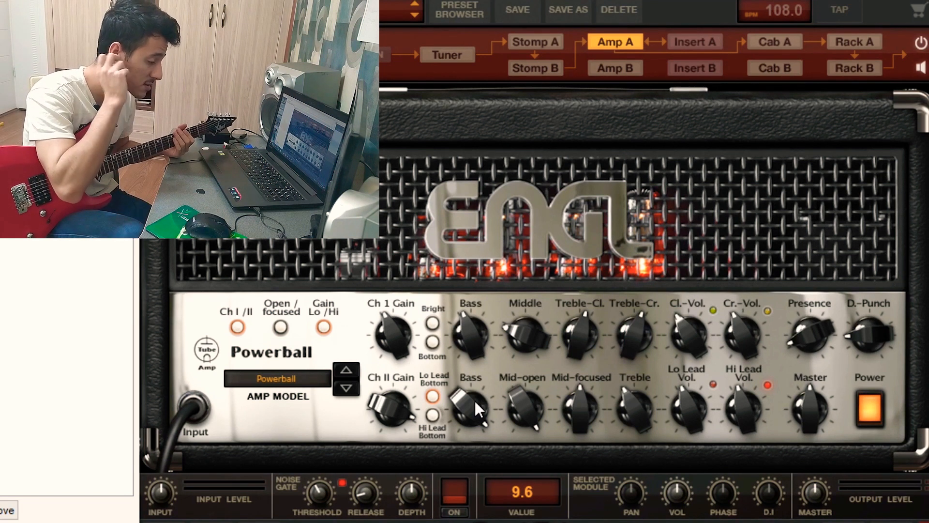
{"action": "left_click_drag", "start_coordinate": [474, 399], "coordinate": [473, 475]}
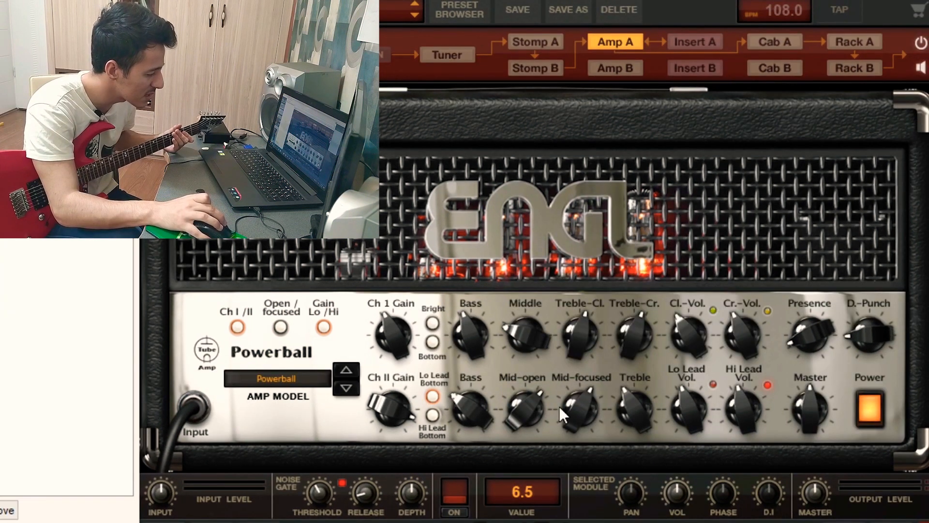
Tune the channel II mid-open and mid-focused levels, comparing the open and focused modes and keeping open.
{"action": "left_click_drag", "start_coordinate": [563, 407], "coordinate": [562, 406]}
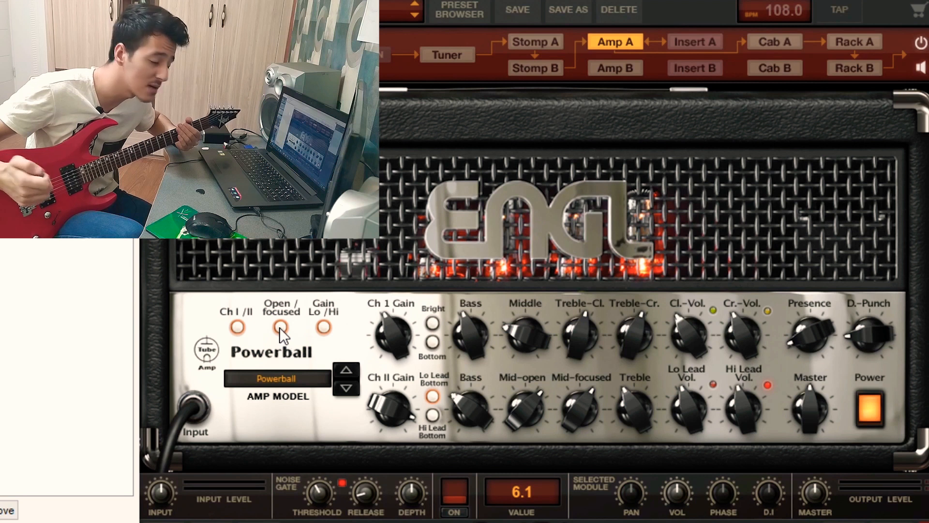
{"action": "left_click", "coordinate": [279, 328]}
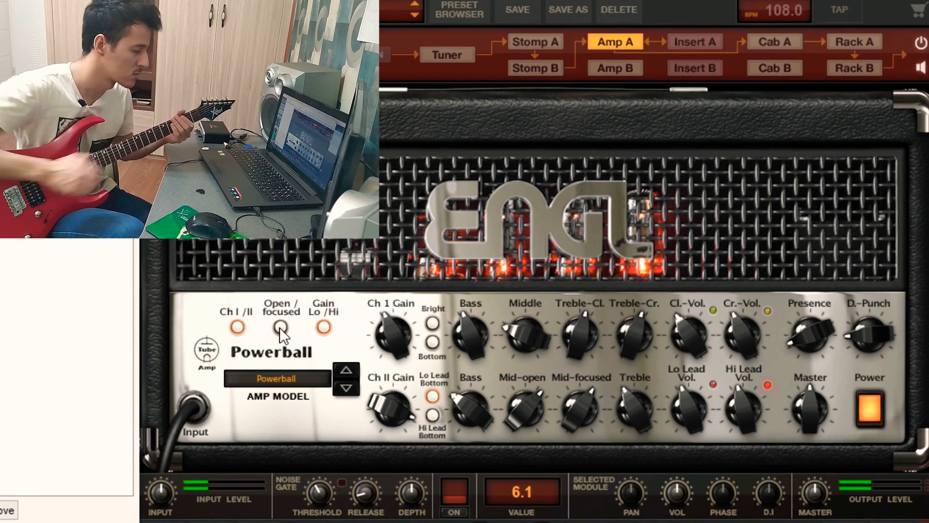
{"action": "left_click", "coordinate": [279, 328]}
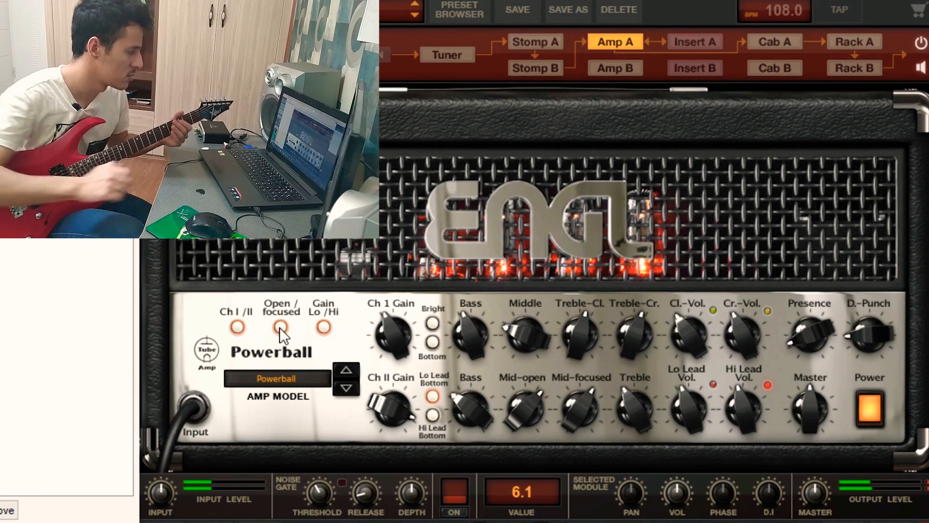
{"action": "left_click", "coordinate": [280, 327]}
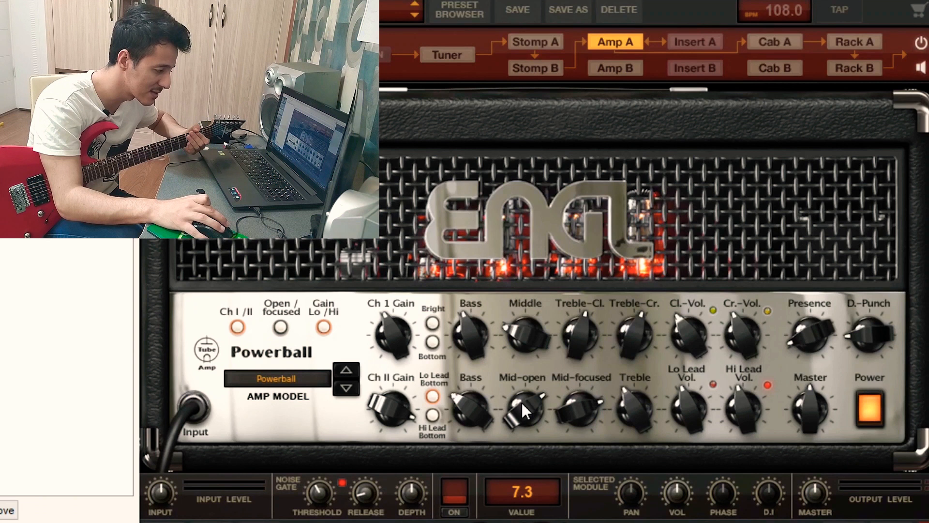
{"action": "left_click_drag", "start_coordinate": [523, 402], "coordinate": [645, 384]}
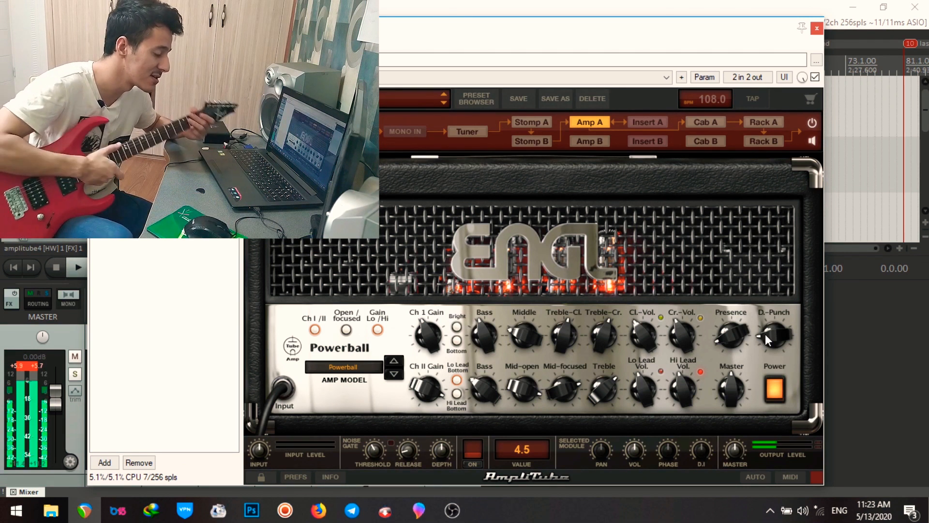
Try low and high Presence levels on the Powerball amp and settle on 3.6.
{"action": "left_click_drag", "start_coordinate": [727, 336], "coordinate": [734, 306]}
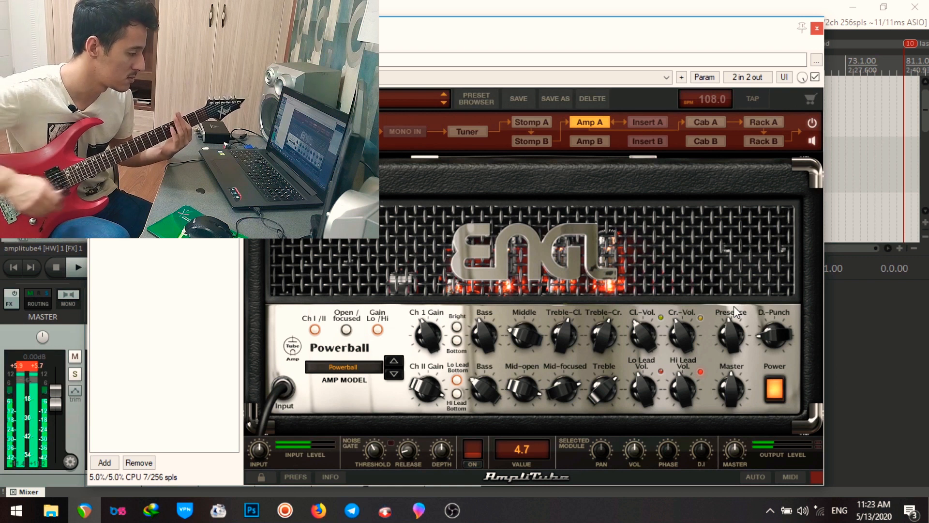
{"action": "left_click_drag", "start_coordinate": [718, 310], "coordinate": [719, 356]}
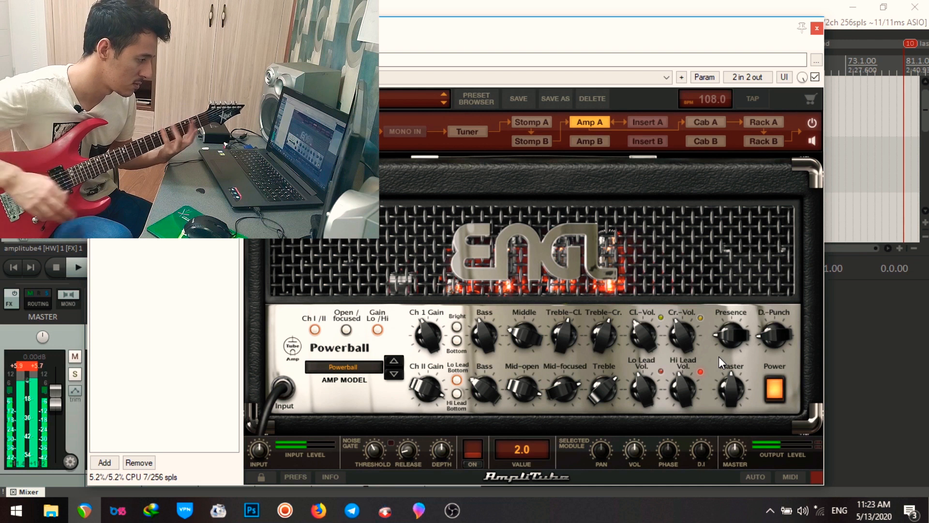
{"action": "left_click_drag", "start_coordinate": [719, 357], "coordinate": [744, 290]}
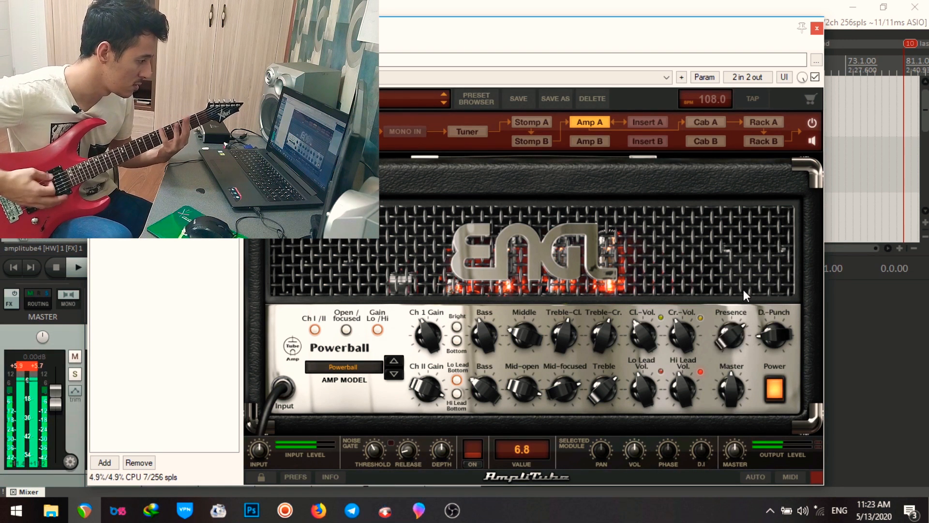
{"action": "left_click_drag", "start_coordinate": [743, 290], "coordinate": [739, 357]}
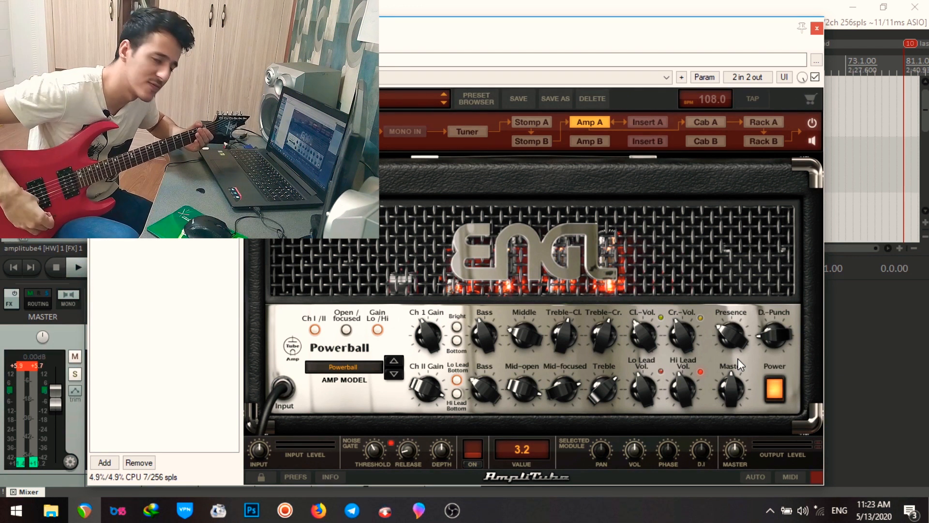
{"action": "left_click_drag", "start_coordinate": [732, 336], "coordinate": [735, 293]}
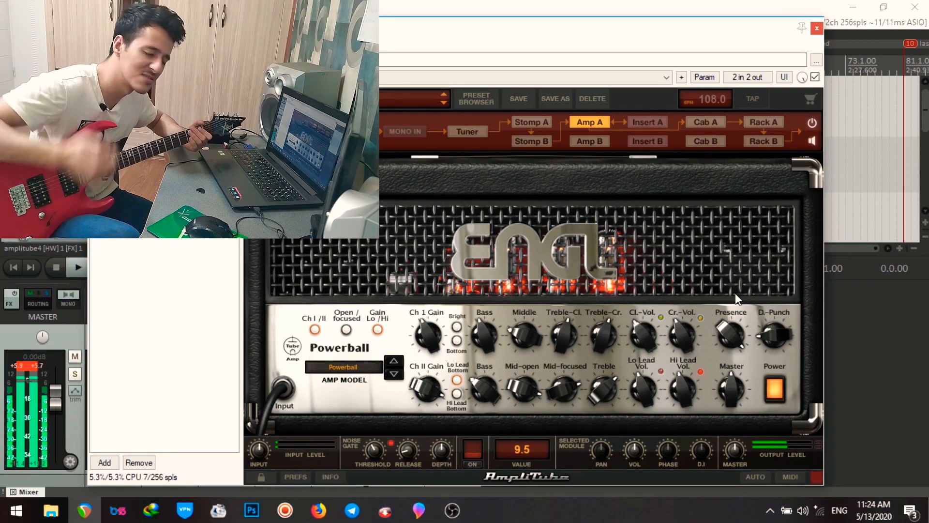
{"action": "left_click_drag", "start_coordinate": [739, 334], "coordinate": [736, 380]}
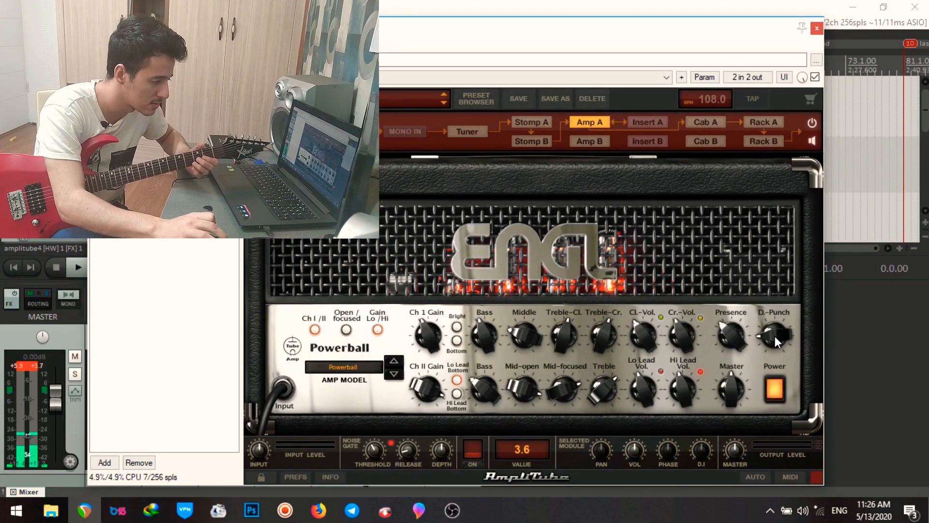
Try different D.-Punch levels on the Powerball amp and settle on 2.1.
{"action": "mouse_move", "coordinate": [775, 337]}
{"action": "left_mouse_down"}
{"action": "mouse_move", "coordinate": [779, 263]}
{"action": "mouse_move", "coordinate": [770, 346]}
{"action": "mouse_move", "coordinate": [778, 323]}
{"action": "left_mouse_up"}
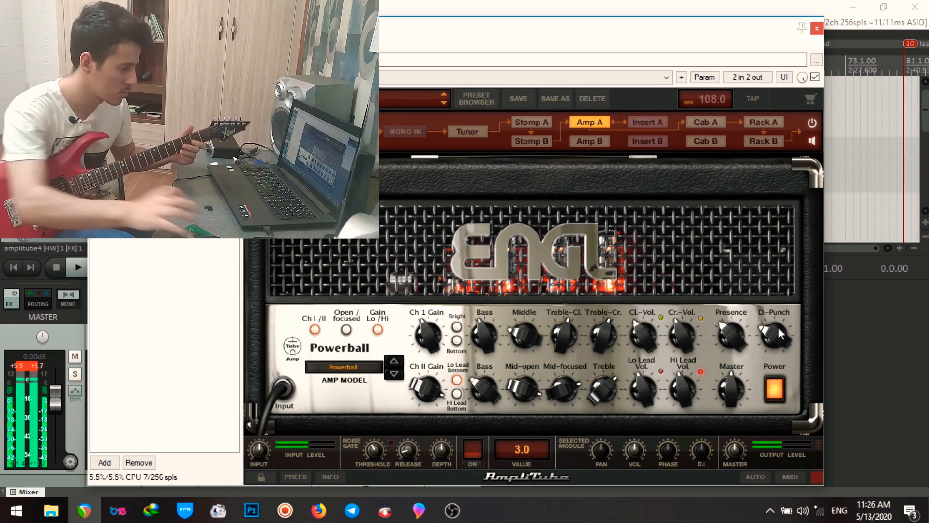
{"action": "left_click_drag", "start_coordinate": [779, 327], "coordinate": [785, 302]}
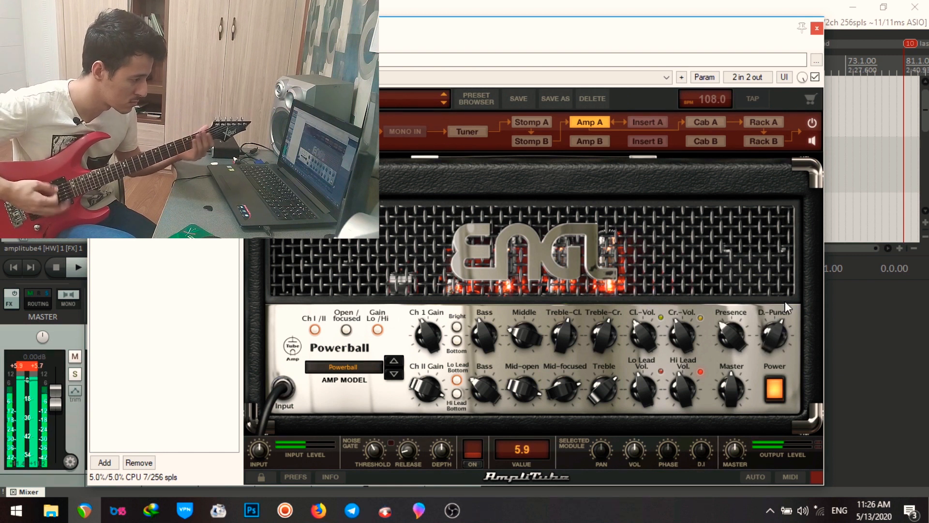
{"action": "left_click_drag", "start_coordinate": [785, 301], "coordinate": [762, 339]}
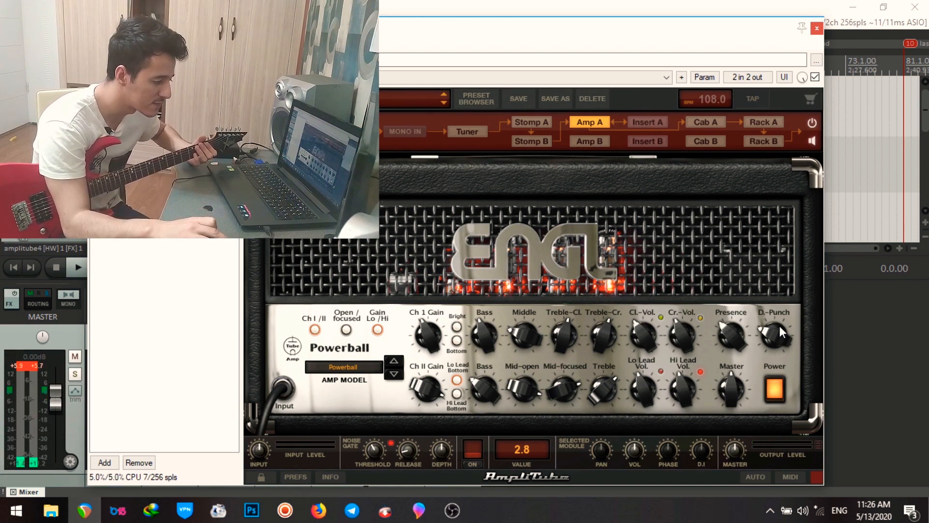
{"action": "left_click_drag", "start_coordinate": [784, 334], "coordinate": [784, 336]}
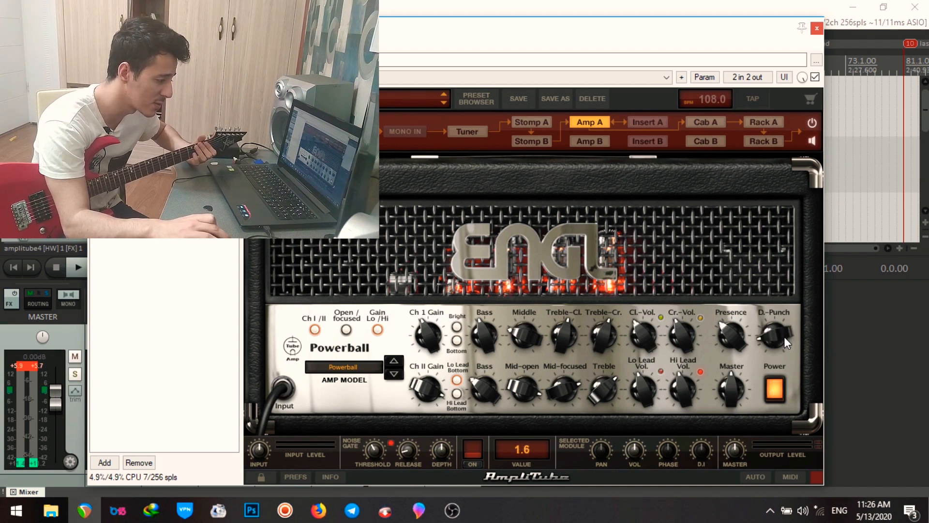
{"action": "left_click_drag", "start_coordinate": [784, 336], "coordinate": [778, 334]}
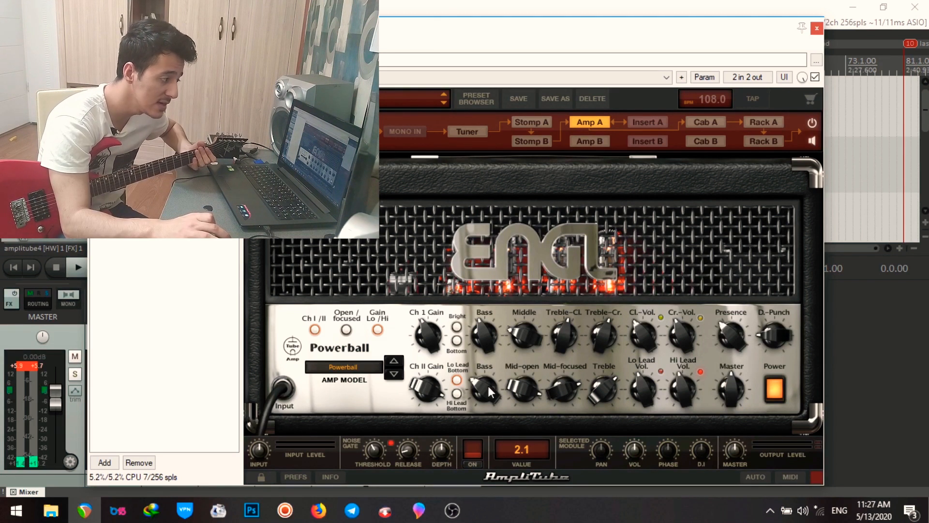
In Cab A, shift the Dynamic 57 microphone 1 slightly off the centre of the speaker cone.
{"action": "left_click", "coordinate": [703, 123]}
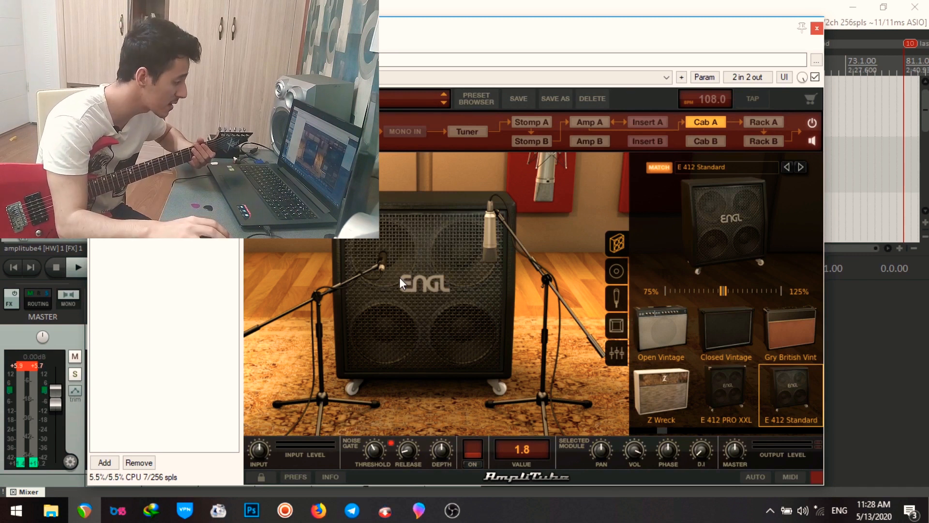
{"action": "left_click", "coordinate": [624, 352]}
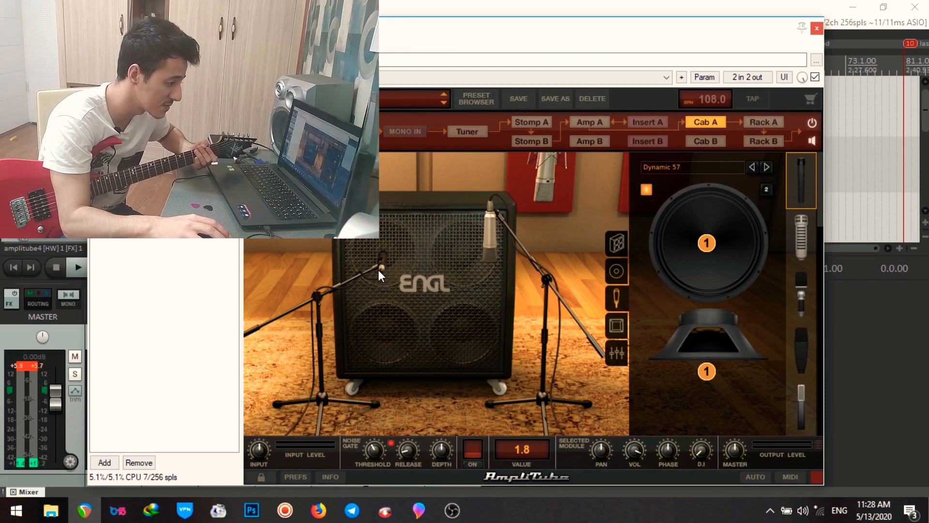
{"action": "left_click_drag", "start_coordinate": [706, 243], "coordinate": [710, 243]}
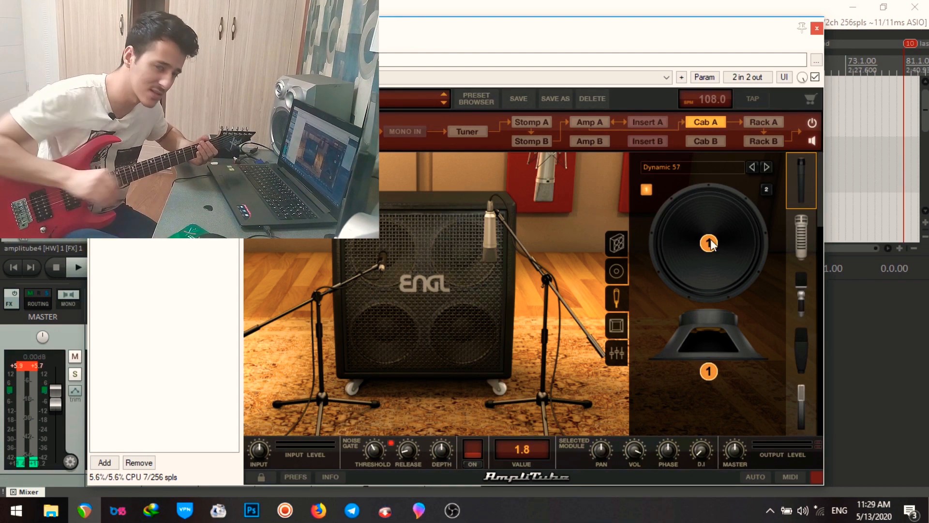
In Cab A, move the Condenser 87 microphone 2 from the edge of the speaker cone to near its centre.
{"action": "left_click", "coordinate": [766, 189]}
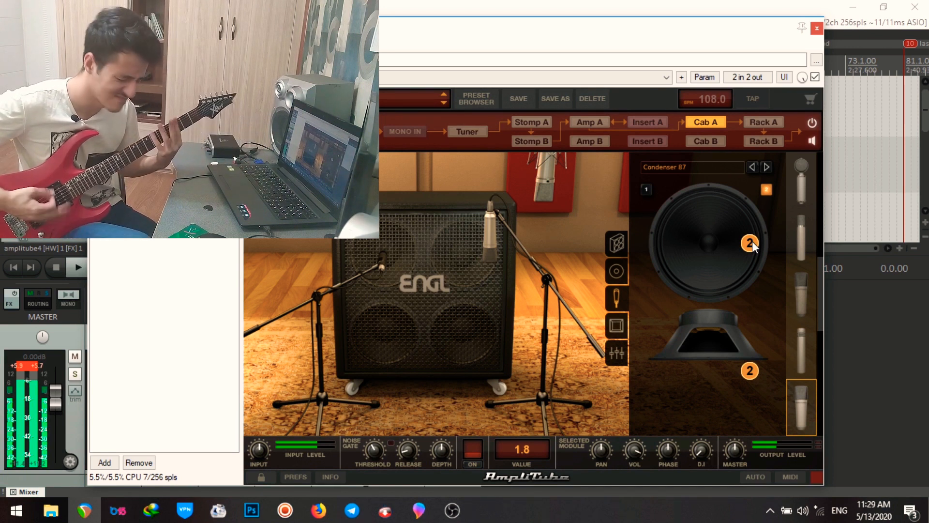
{"action": "left_click_drag", "start_coordinate": [753, 241], "coordinate": [713, 242]}
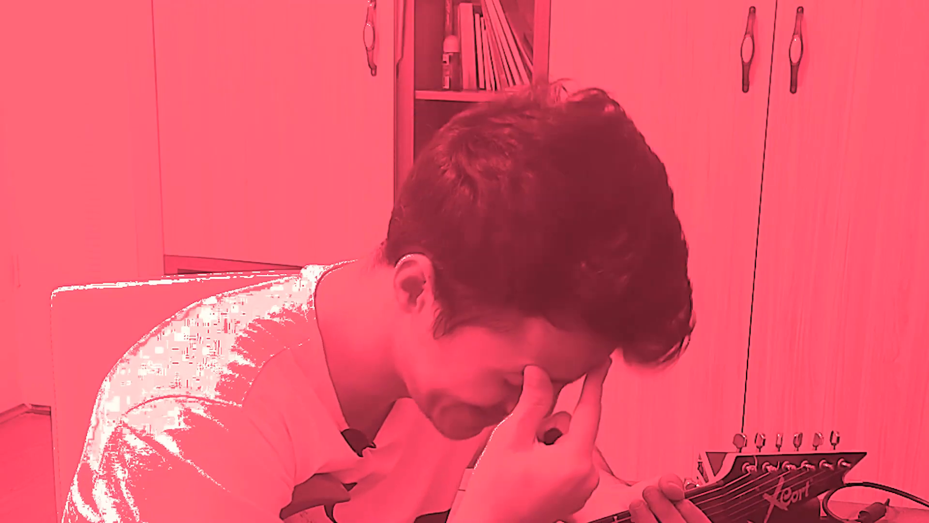
Adjust the Drive level of the OverScream pedal in Stomp A.
{"action": "mouse_move", "coordinate": [426, 509]}
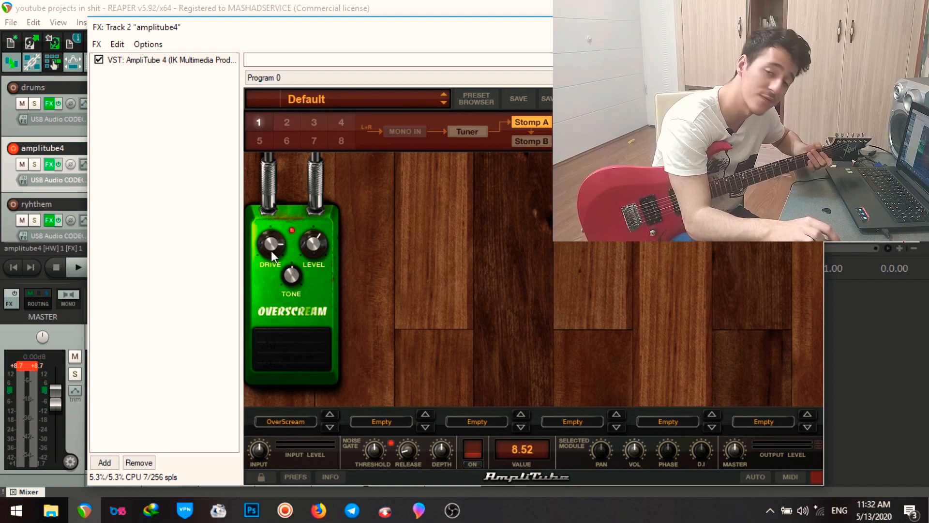
{"action": "left_click_drag", "start_coordinate": [271, 251], "coordinate": [283, 239]}
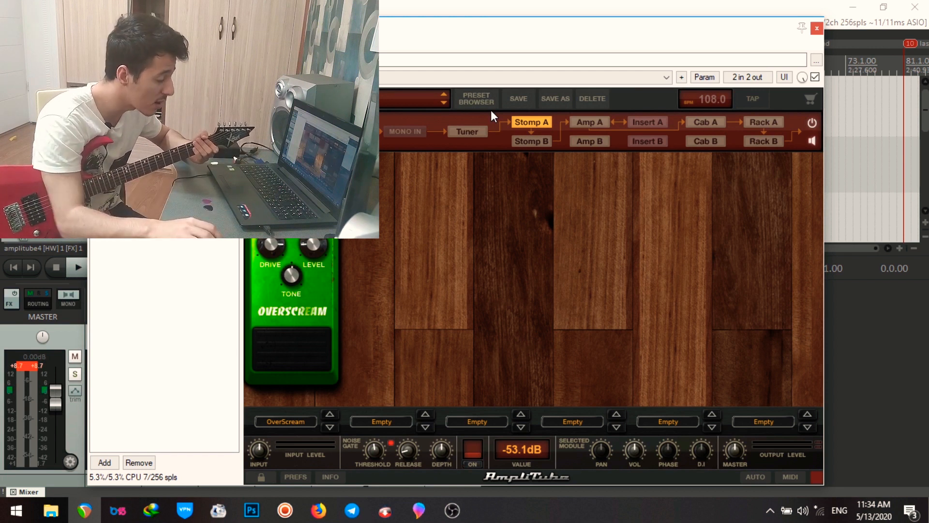
Change the Cab A speaker cabinet to the ENGL E 412 PRO XXL.
{"action": "left_click", "coordinate": [706, 122]}
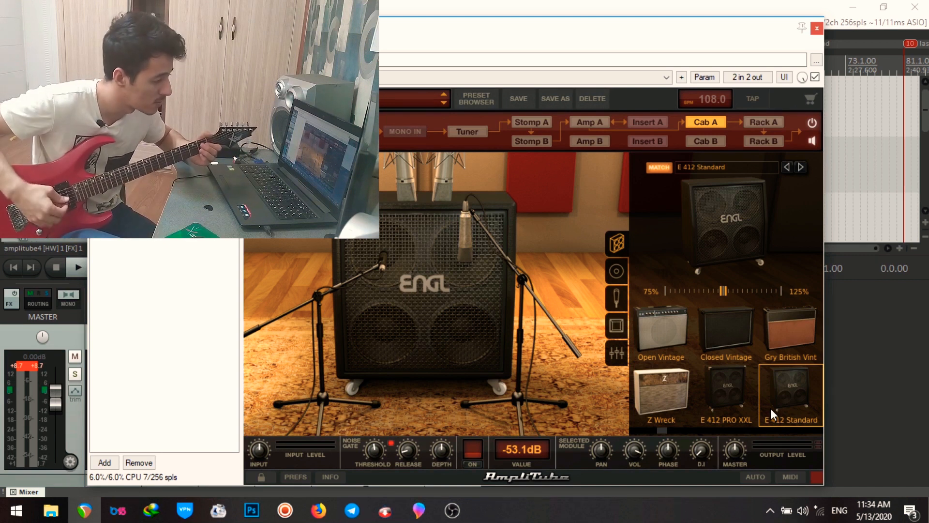
{"action": "left_click", "coordinate": [733, 395]}
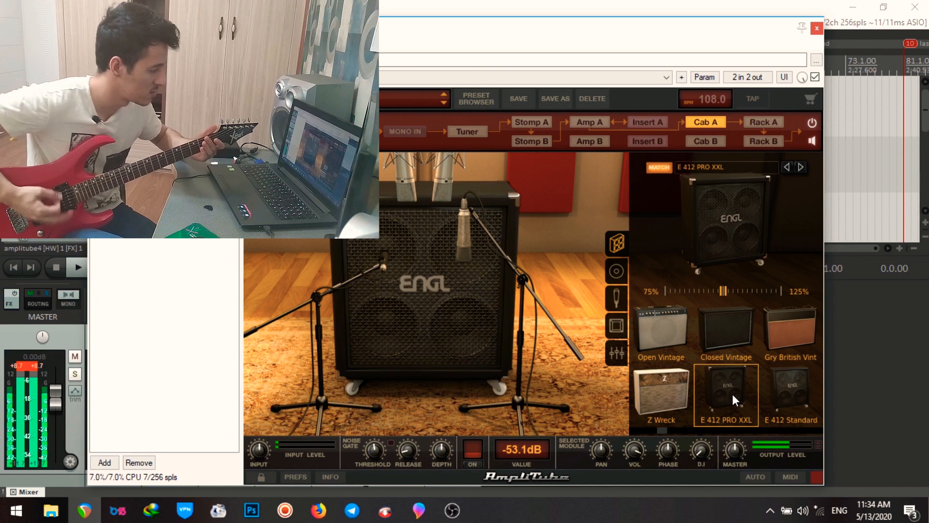